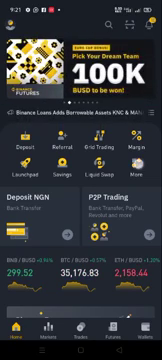
Step: Go from the home screen's More services list to the API Management page
click(137, 175)
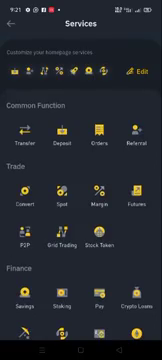
scroll(125, 265, down, 3)
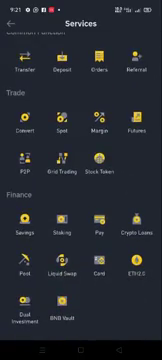
scroll(128, 290, down, 4)
scroll(128, 240, down, 3)
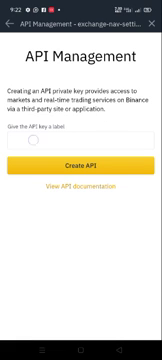
Step: Enter 'Royal Q' as the API key label and submit Create API
click(33, 140)
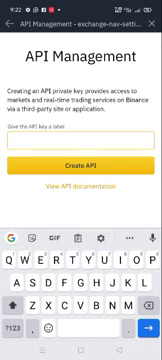
text(Roya)
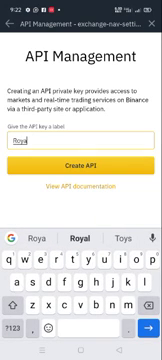
text(l)
click(12, 327)
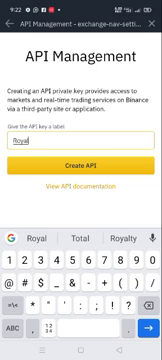
click(12, 327)
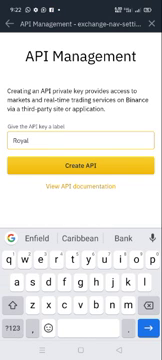
click(12, 327)
click(12, 327)
click(11, 305)
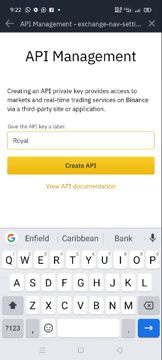
text(Q)
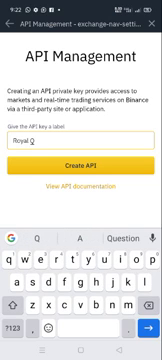
click(80, 164)
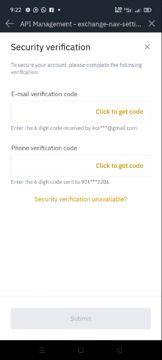
Step: Request and submit the e-mail and phone verification codes to create the key
click(118, 111)
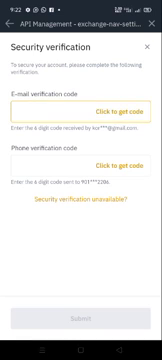
click(118, 165)
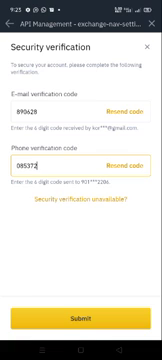
click(80, 318)
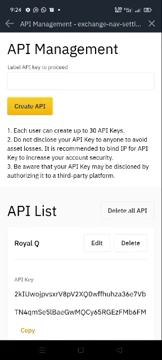
scroll(81, 200, down, 2)
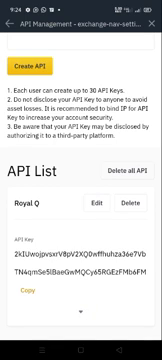
Step: Show the Royal Q API key as a QR code and check its restrictions
click(81, 311)
scroll(81, 200, down, 3)
scroll(81, 200, down, 2)
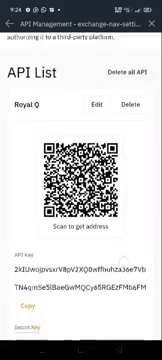
scroll(81, 200, down, 3)
scroll(81, 200, down, 3)
scroll(81, 200, down, 2)
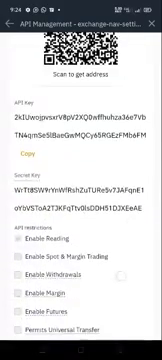
scroll(81, 200, down, 2)
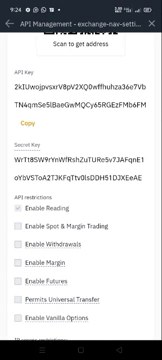
scroll(81, 180, up, 2)
scroll(81, 180, up, 2)
scroll(81, 180, up, 2)
scroll(81, 180, up, 1)
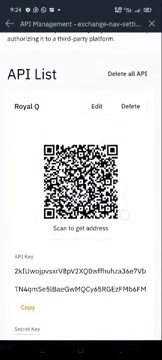
Step: Enable Spot & Margin Trading on the Royal Q key and save the permissions
click(96, 105)
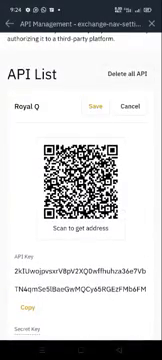
scroll(81, 180, down, 3)
scroll(81, 180, down, 1)
scroll(81, 180, down, 1)
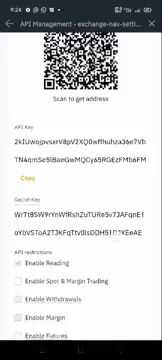
click(18, 293)
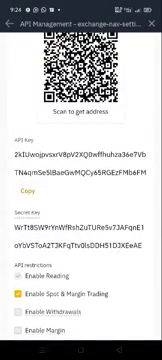
scroll(81, 180, up, 3)
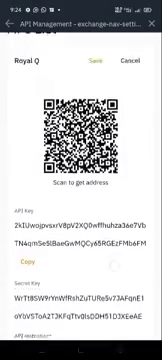
scroll(81, 180, up, 1)
scroll(81, 180, up, 1)
click(95, 132)
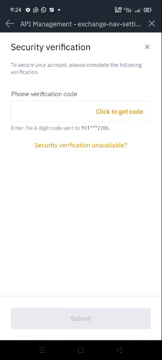
Step: Request and submit an SMS code to confirm the permission edit
click(120, 111)
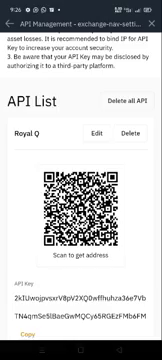
scroll(81, 200, down, 3)
scroll(81, 200, down, 3)
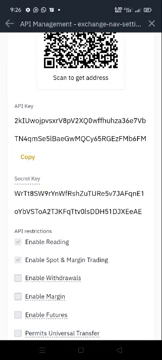
scroll(81, 200, down, 1)
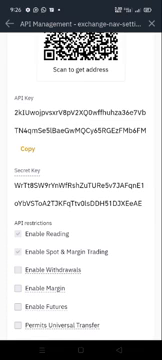
Step: Copy the Royal Q Secret Key, then the API Key, to the clipboard
double_click(22, 185)
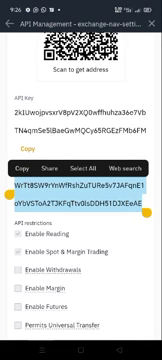
click(22, 168)
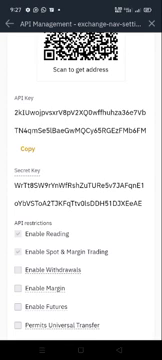
click(27, 148)
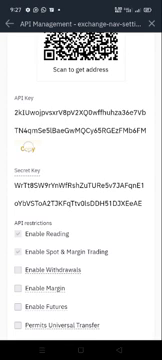